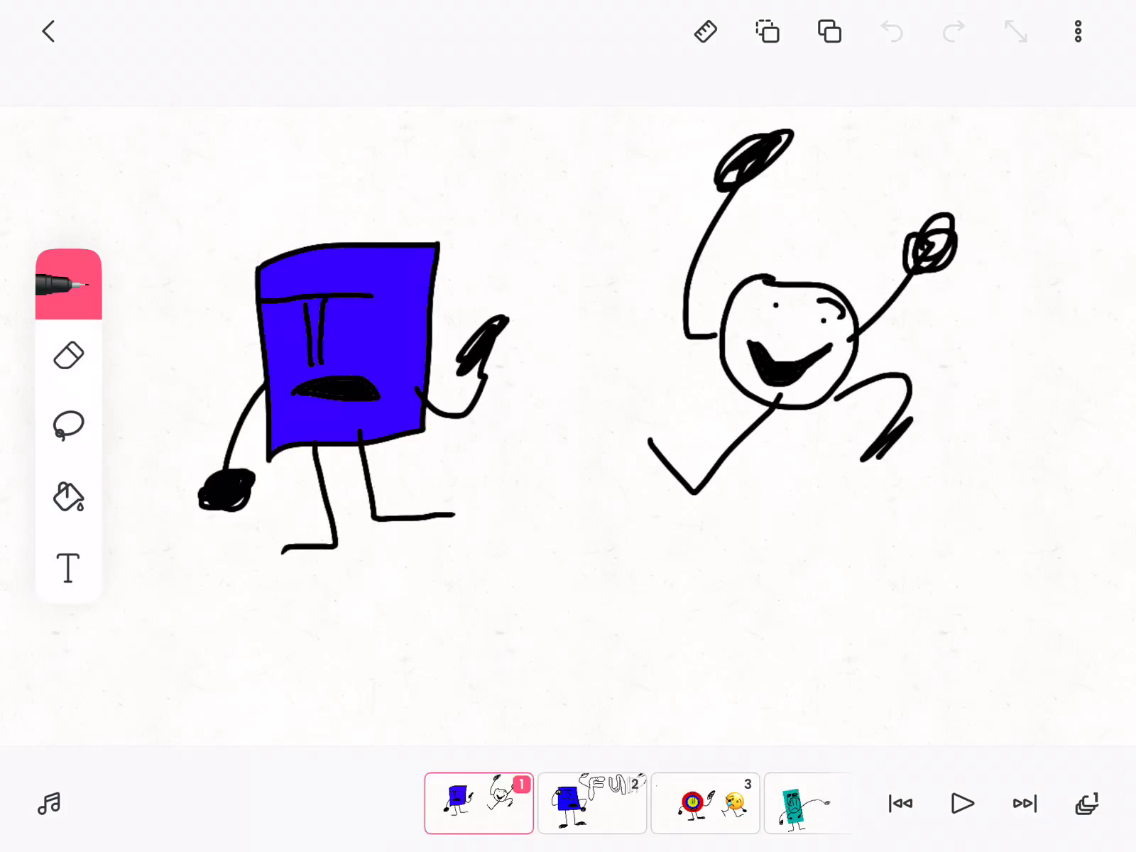
Step: Step from frame 2 (FUN lettering) to frame 3 with the target character and crying emoji
left_click(591, 803)
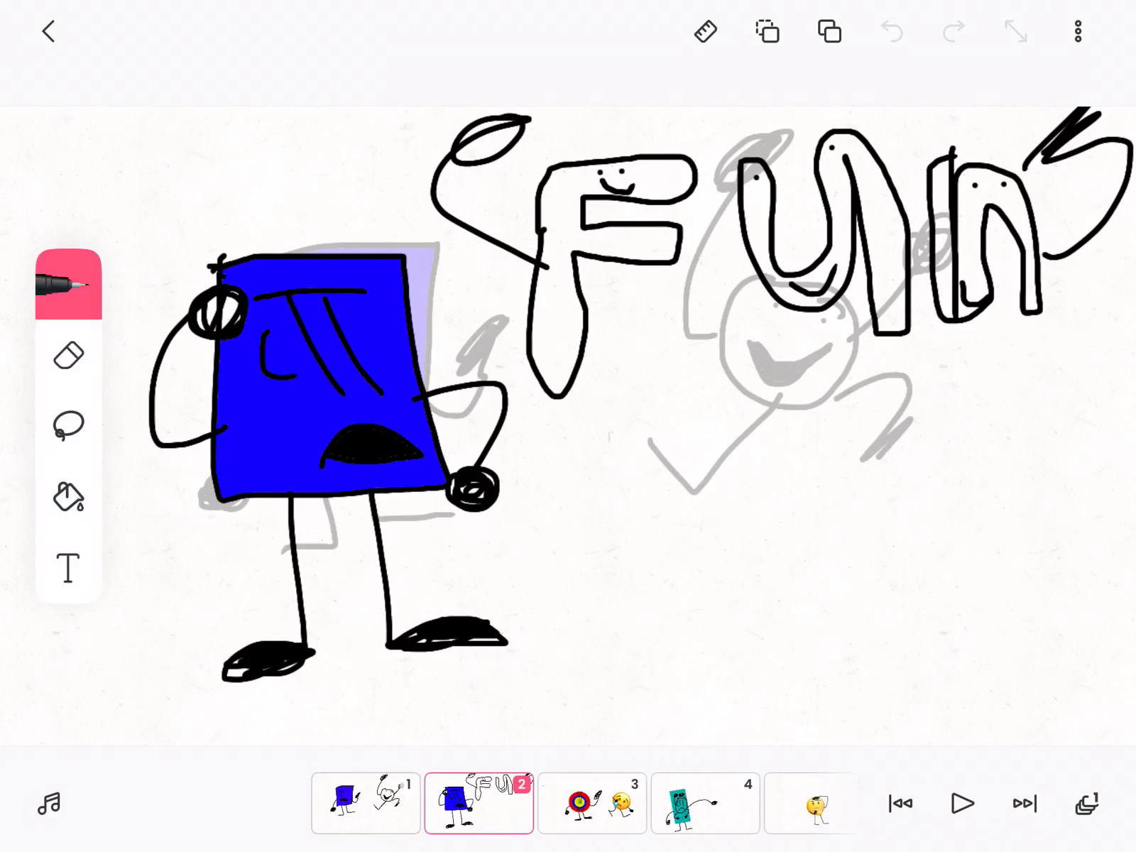
left_click(592, 802)
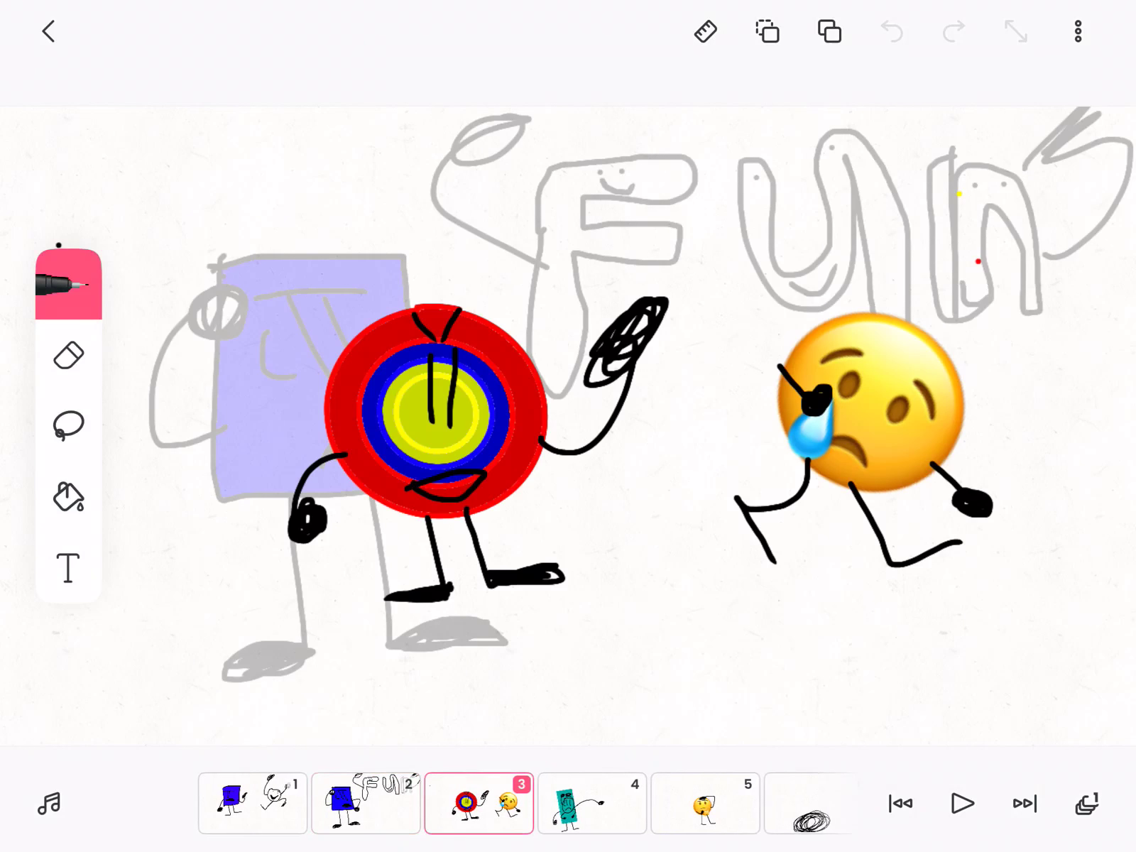
Step: Step through frame 4 (teal rectangle) and frame 5 (emoji) to frame 8 (target and square)
left_click(592, 803)
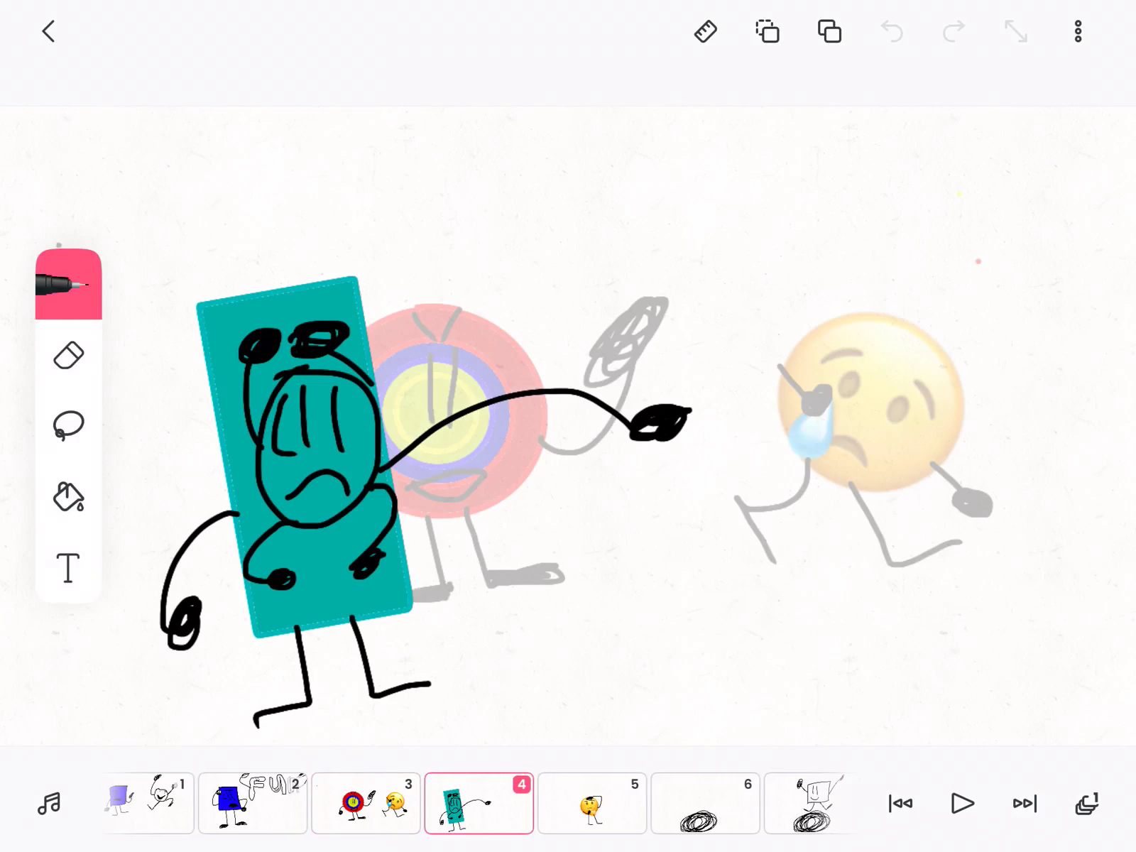
left_click(592, 803)
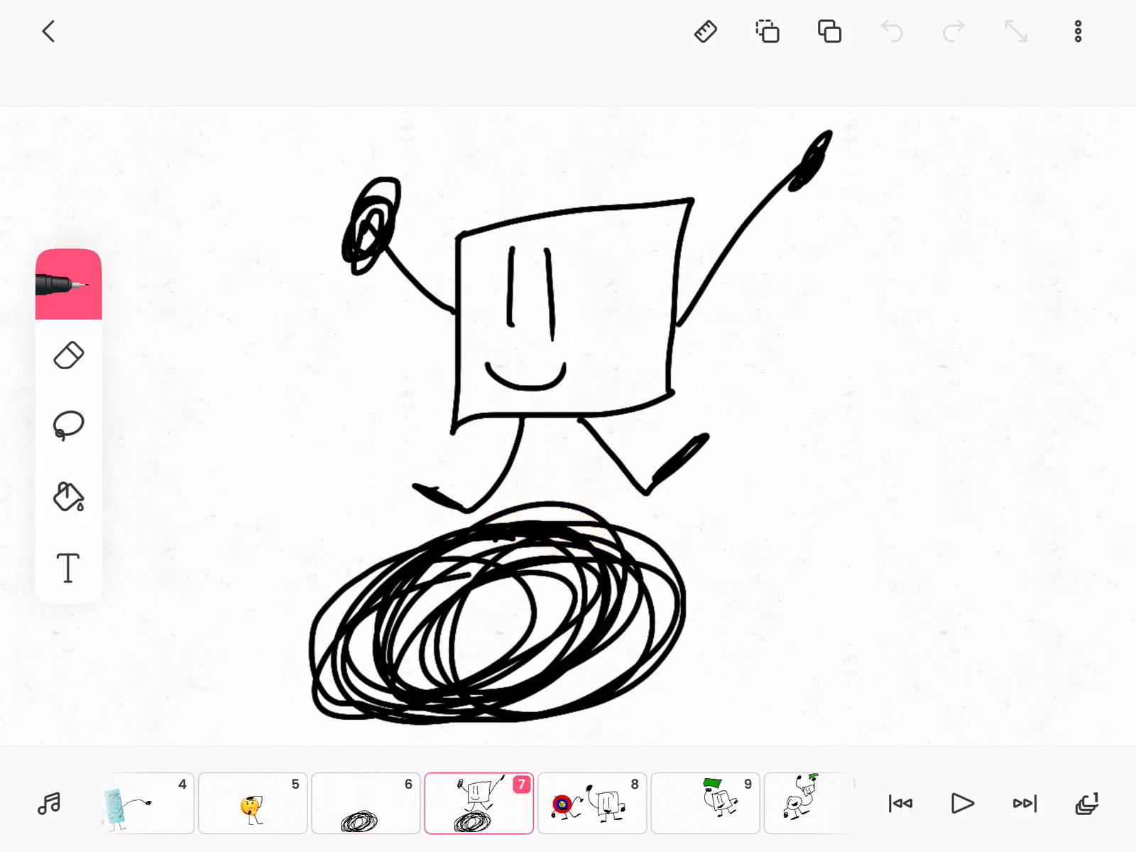
left_click(592, 803)
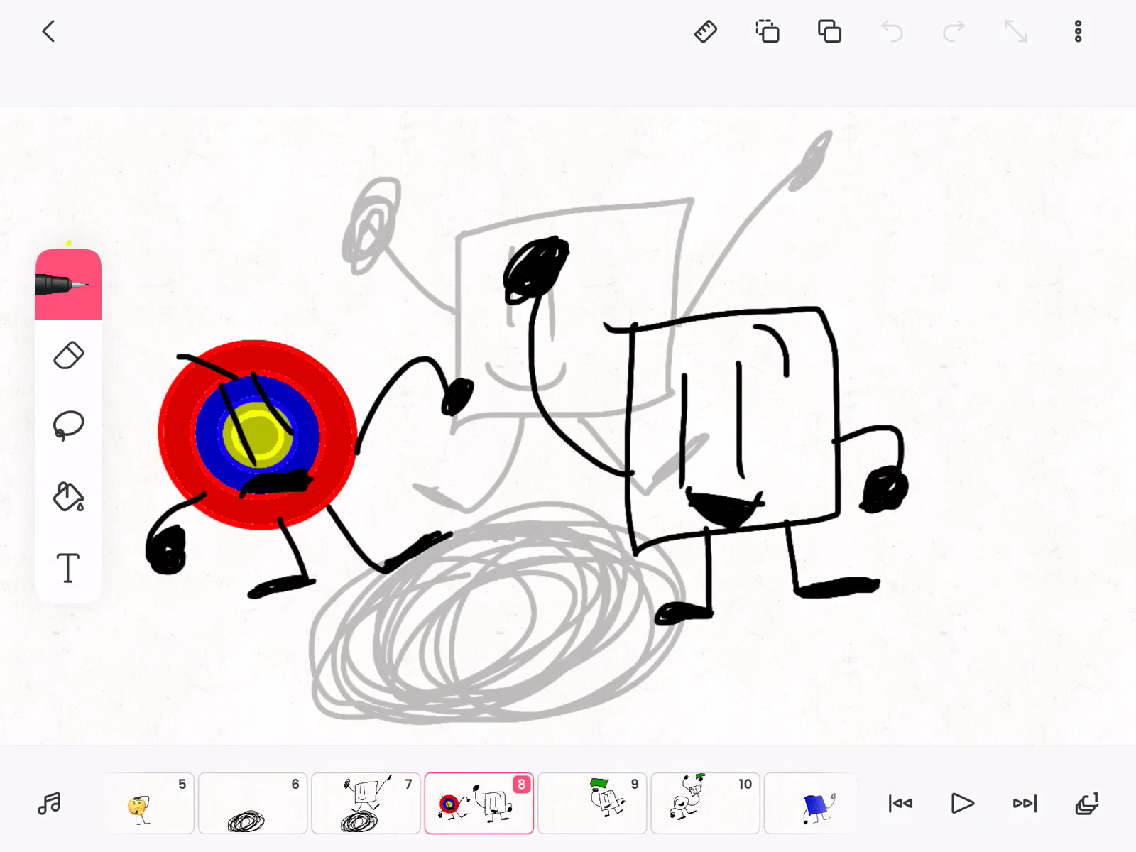
Step: Step through frames 9 and 10 to frame 11 with the frowning blue square
left_click(592, 803)
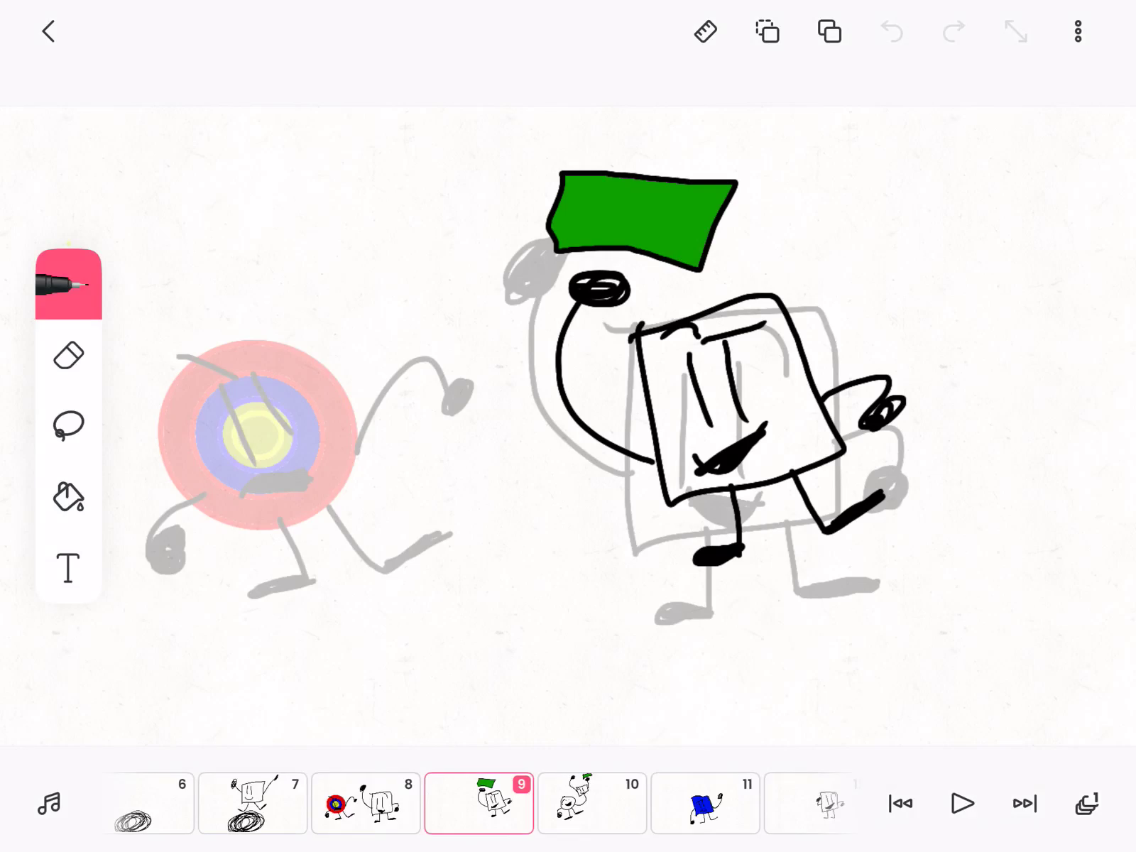
left_click(592, 803)
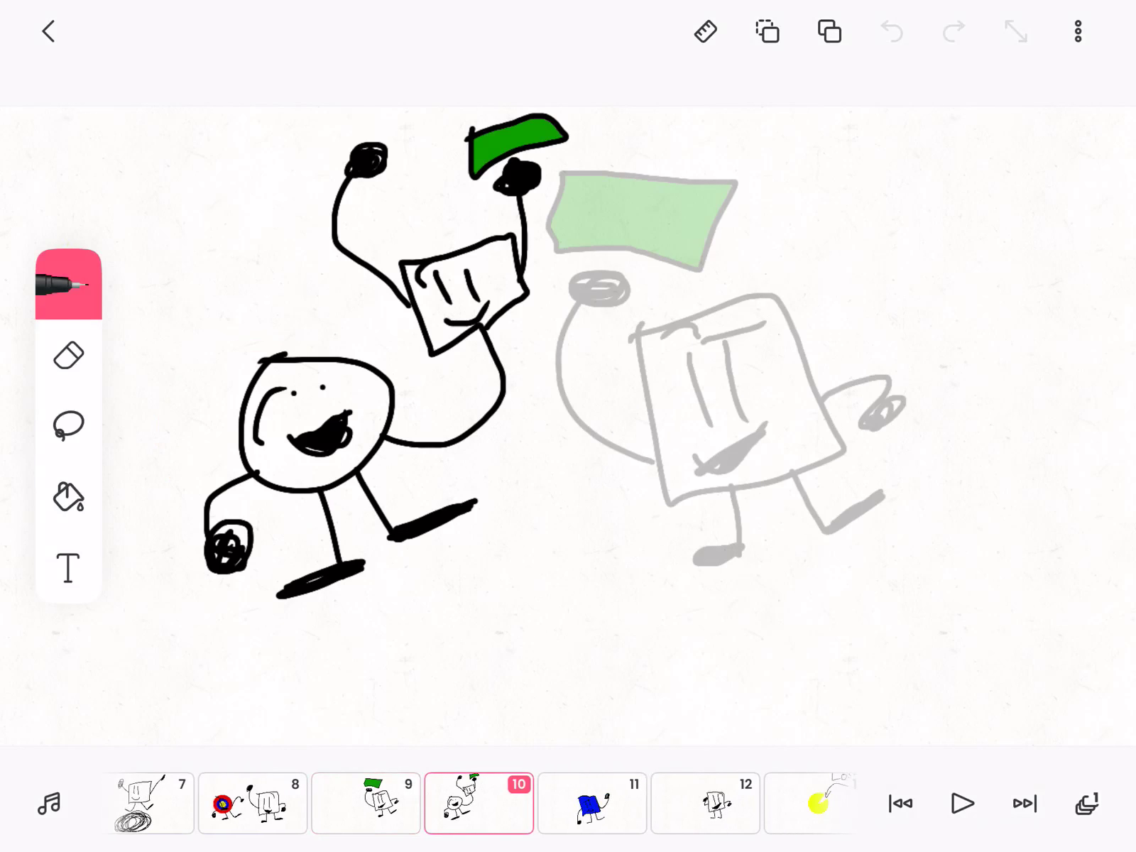
left_click(592, 802)
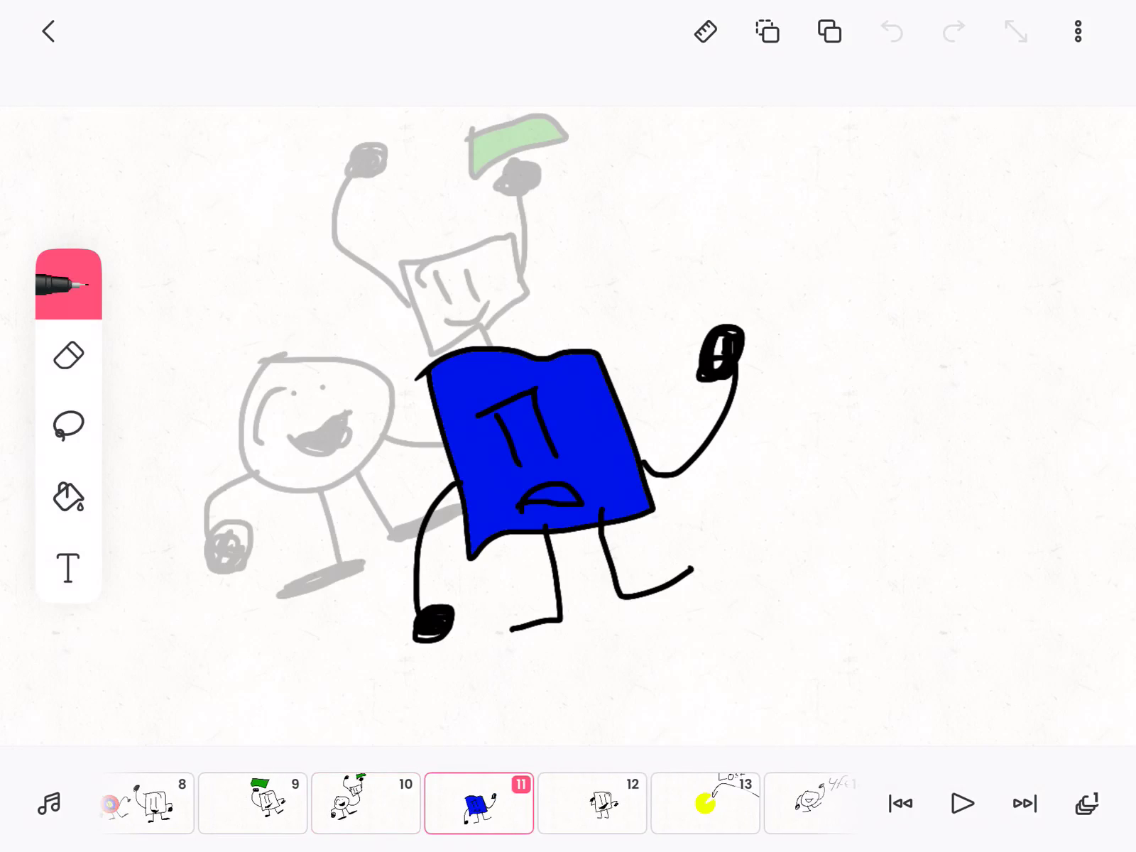
Step: Advance the cartoon to frame 12
left_click(592, 802)
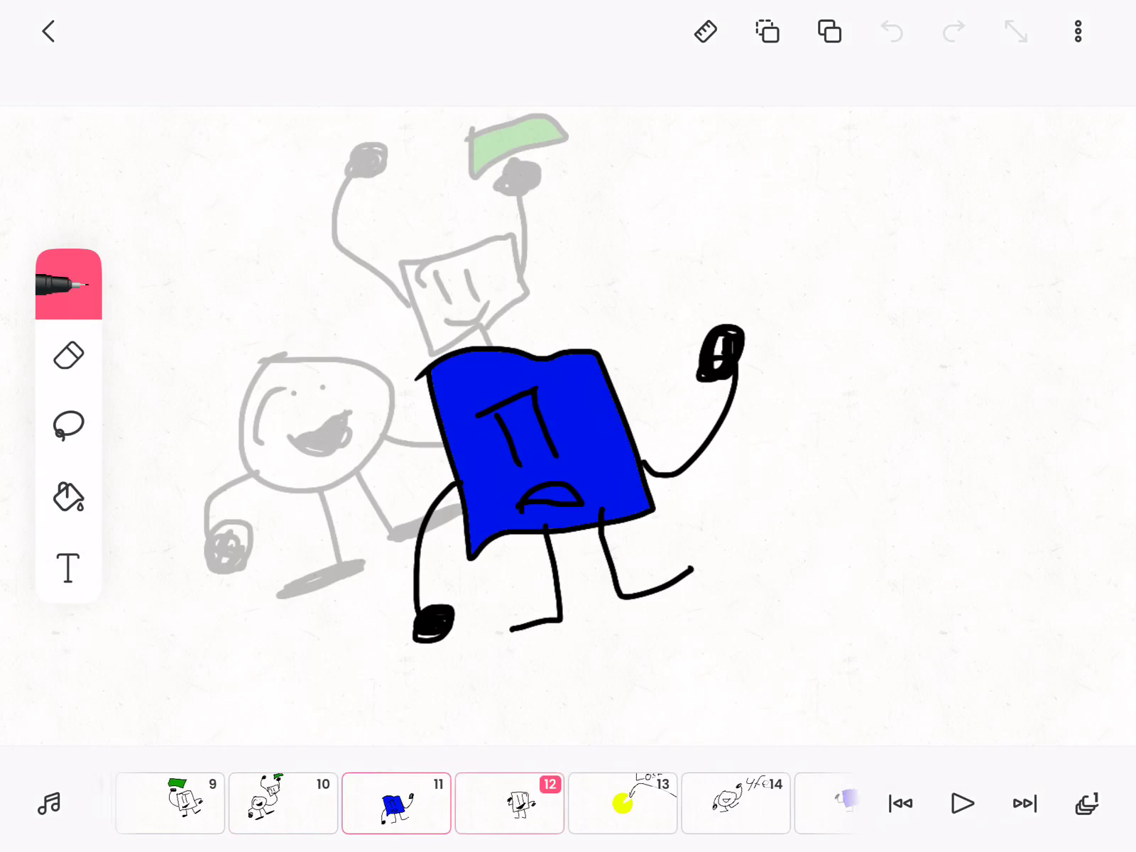